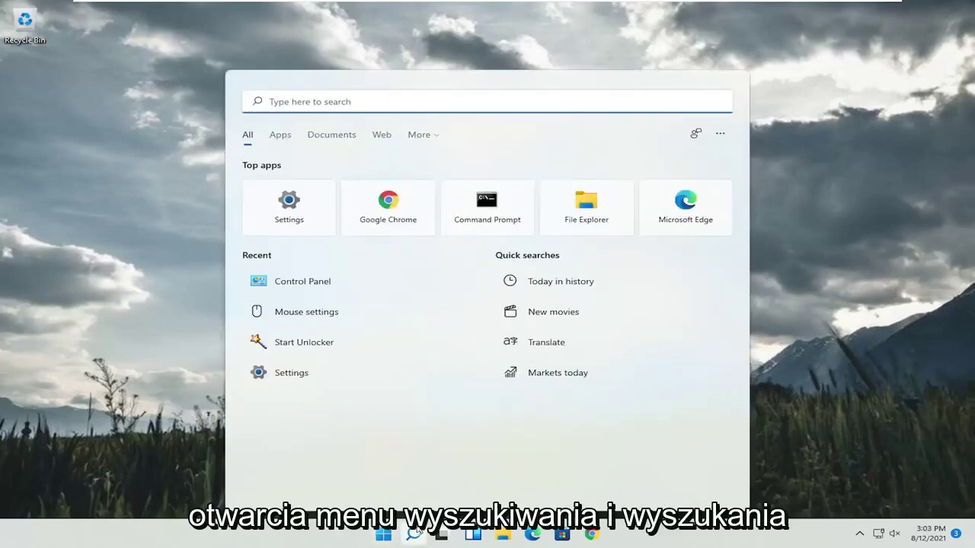
Step: Open Control Panel in Large icons view, then Power Options and the Balanced plan's settings
type("control panel")
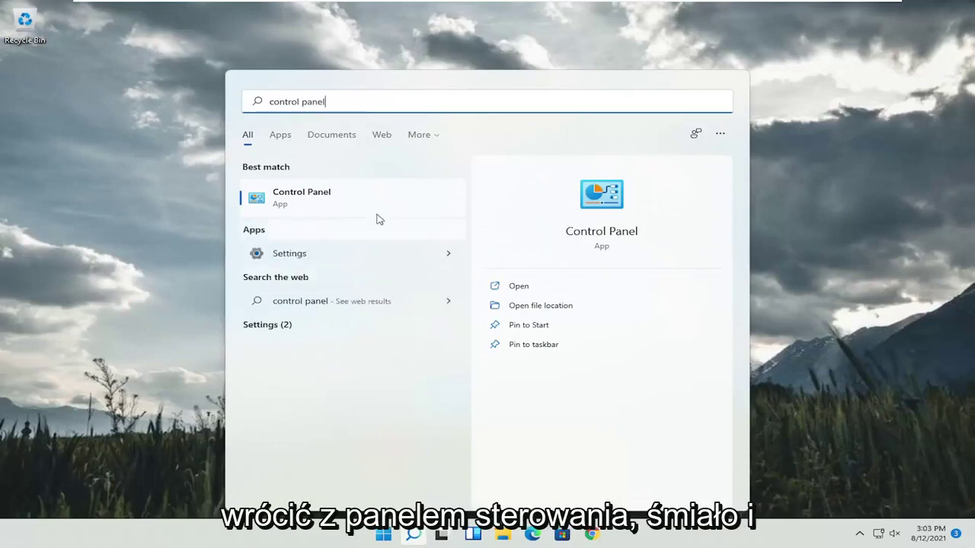
left_click(304, 204)
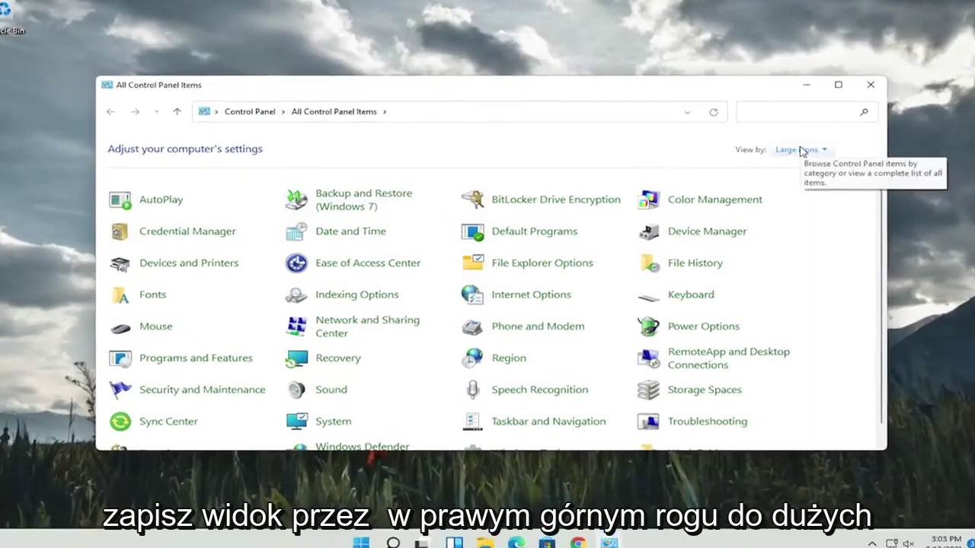
left_click(801, 151)
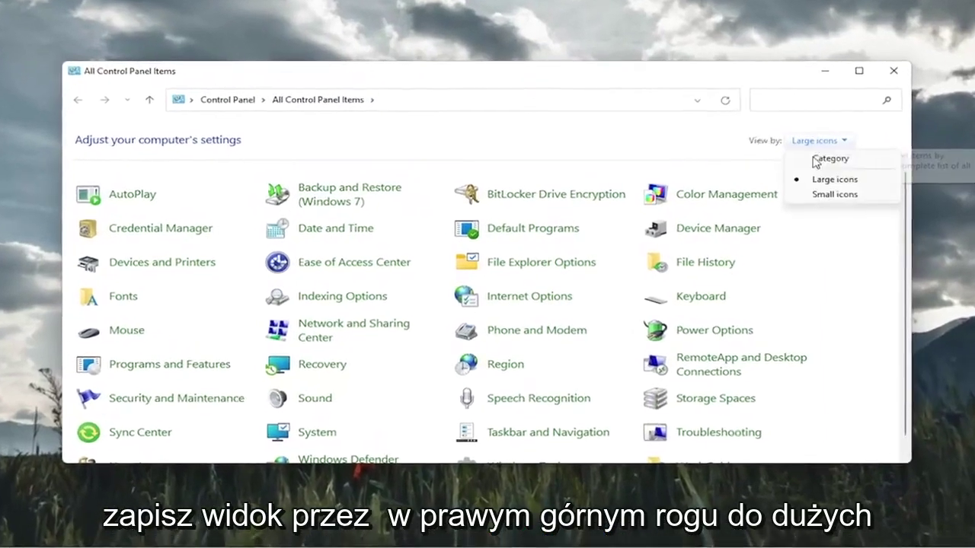
left_click(797, 189)
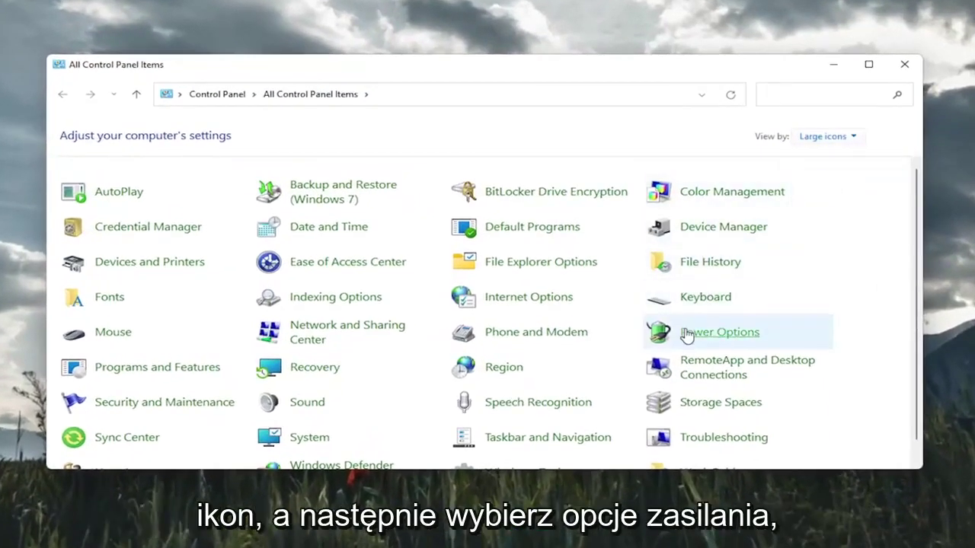
left_click(654, 330)
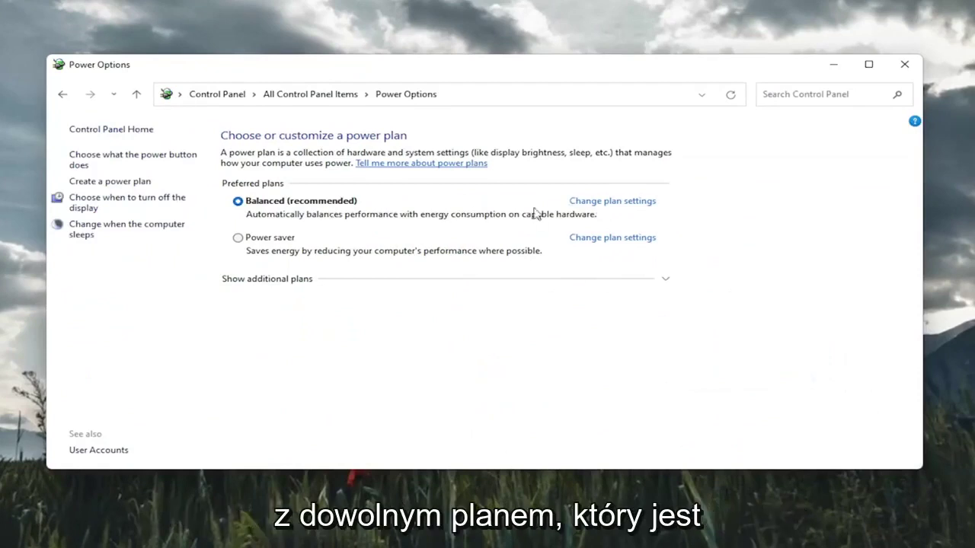
left_click(613, 202)
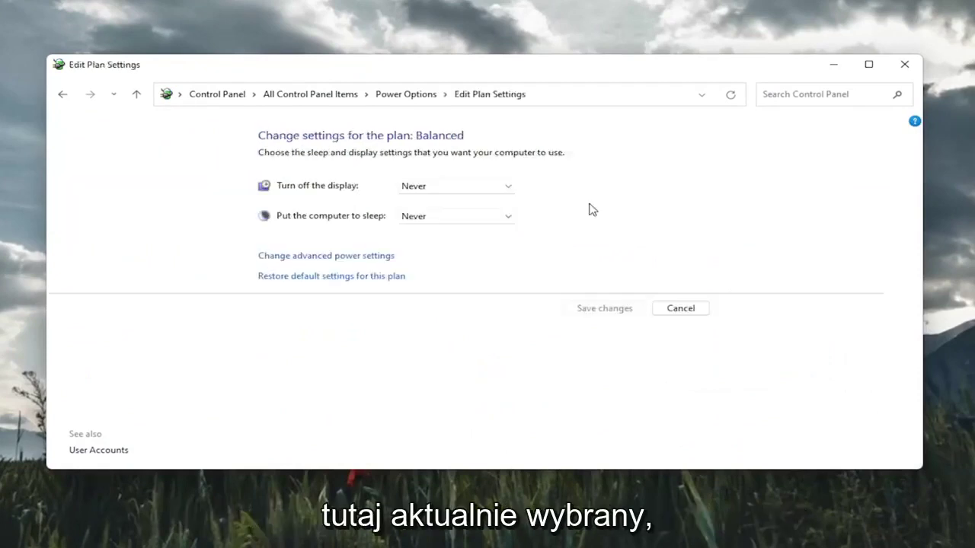
Step: In the Balanced plan's advanced settings, set PCI Express Link State Power Management to Off and apply
left_click(325, 262)
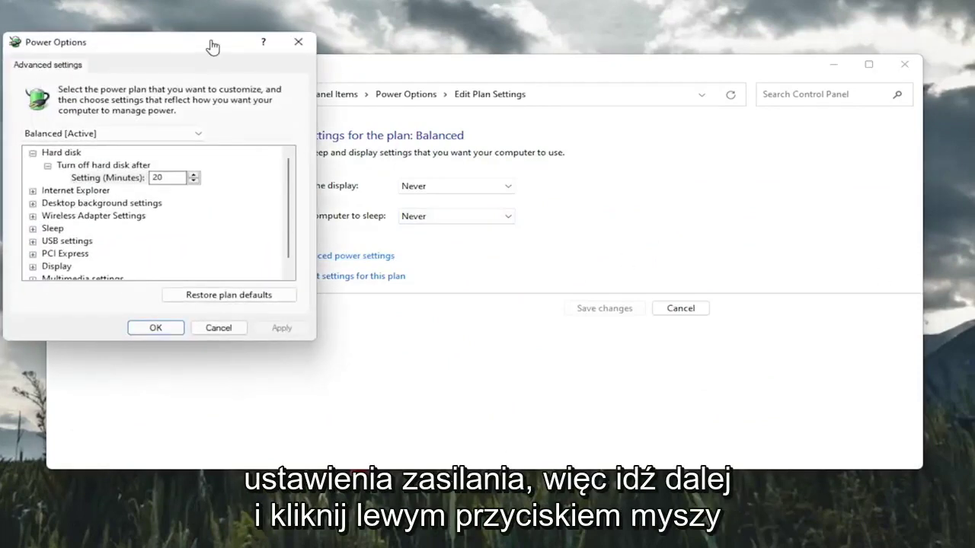
left_click_drag(200, 46, 415, 78)
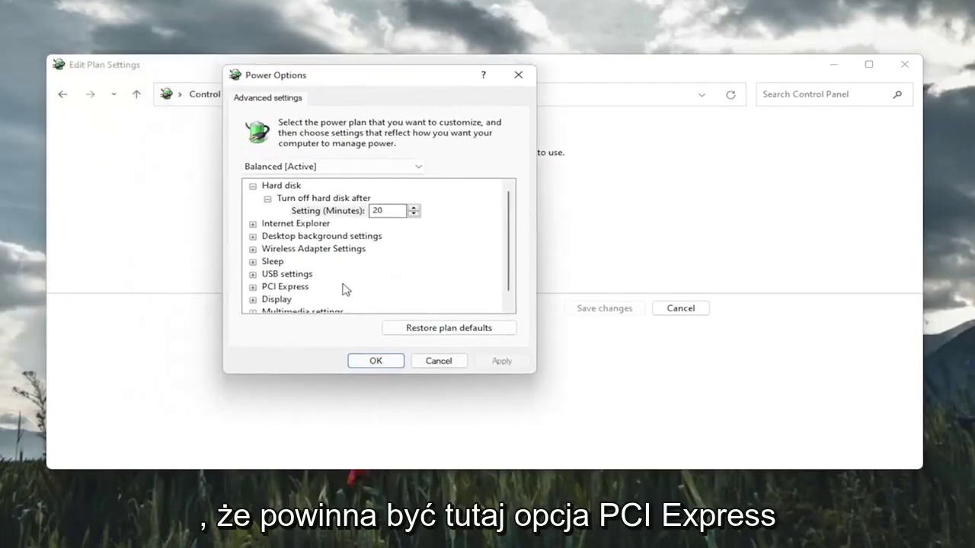
scroll(344, 288, "down", 1)
left_click(253, 275)
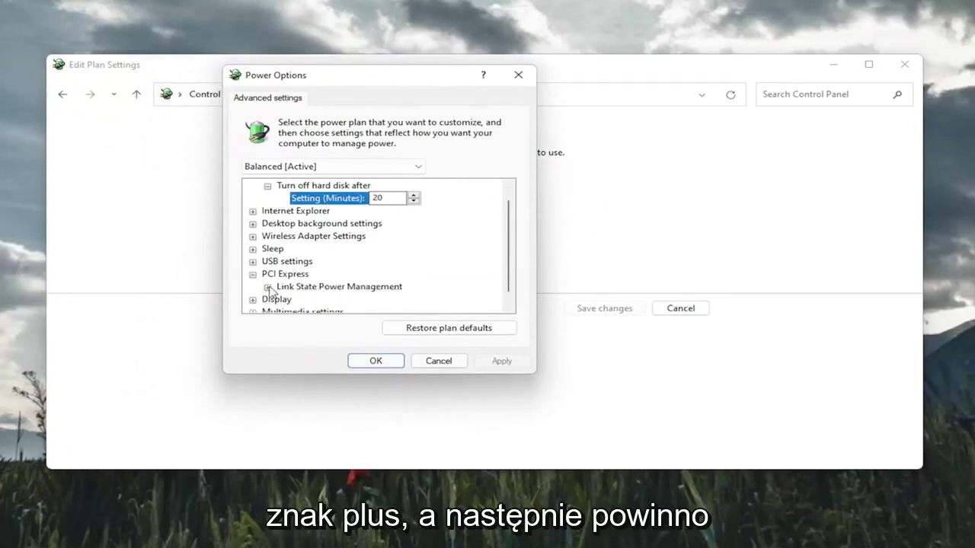
left_click(267, 287)
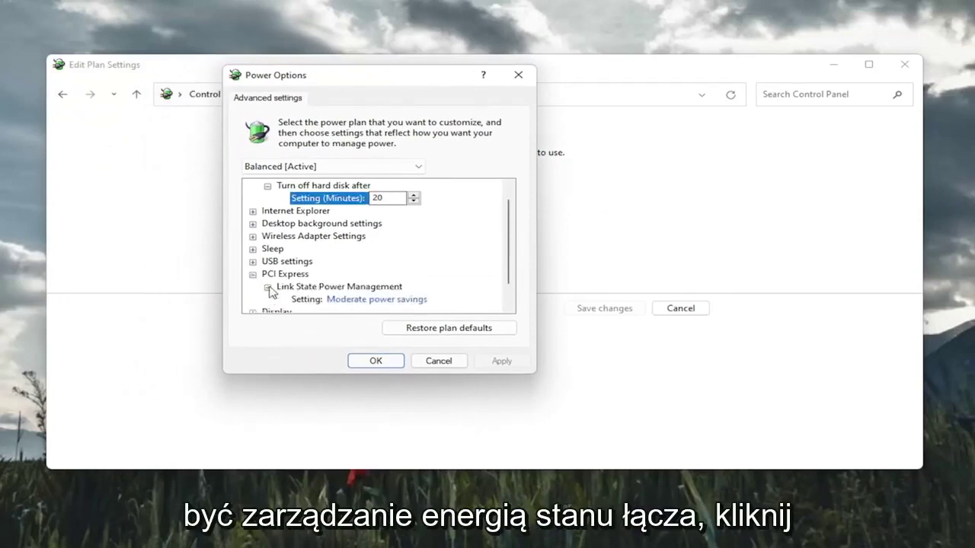
scroll(335, 298, "down", 1)
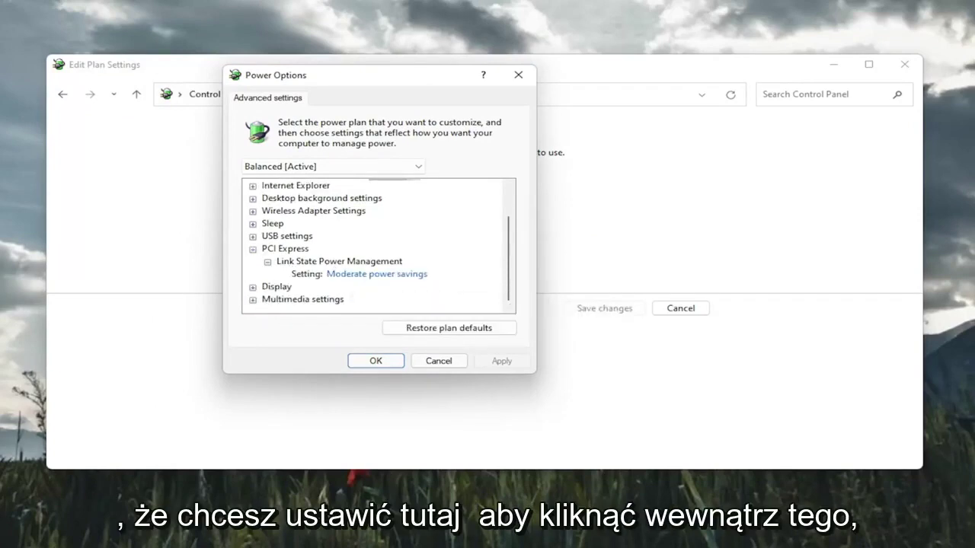
left_click(359, 275)
left_click(361, 278)
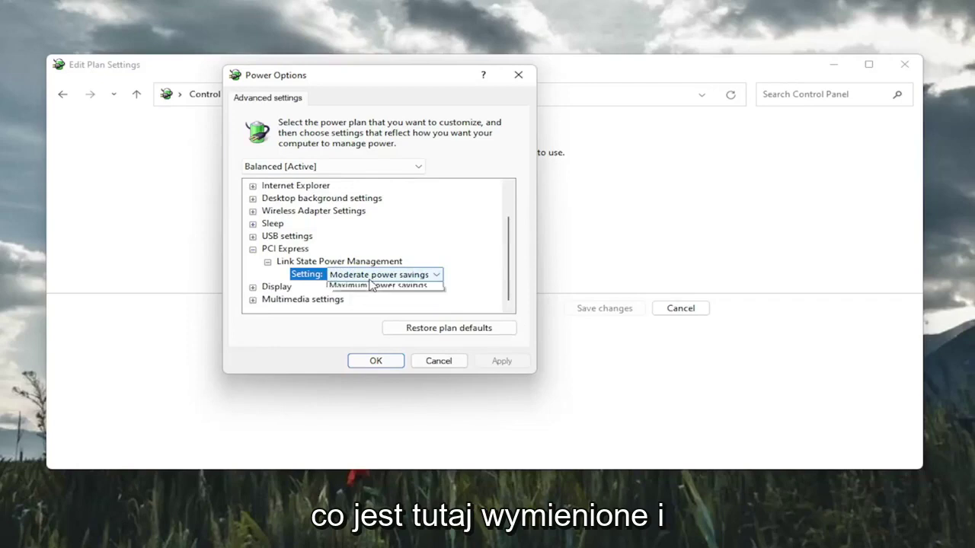
left_click(366, 287)
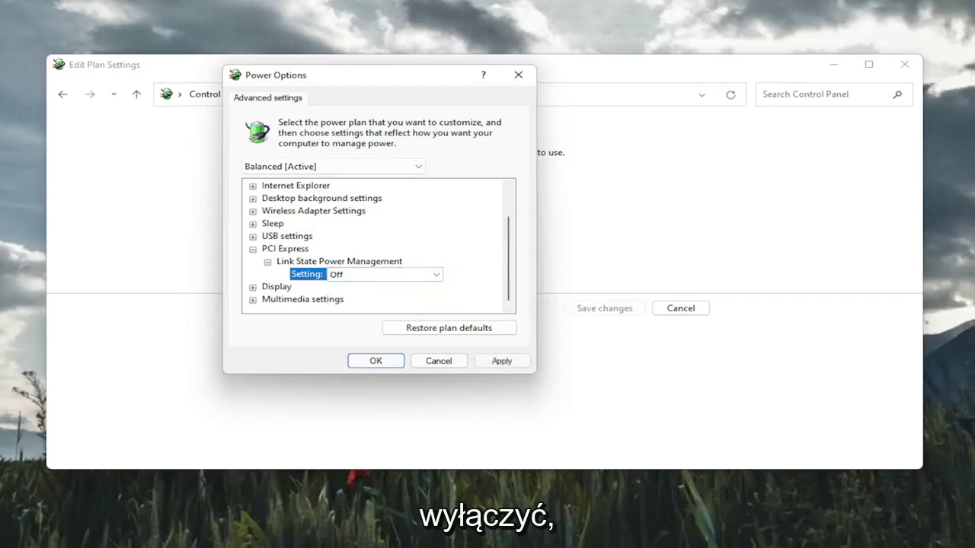
left_click(499, 361)
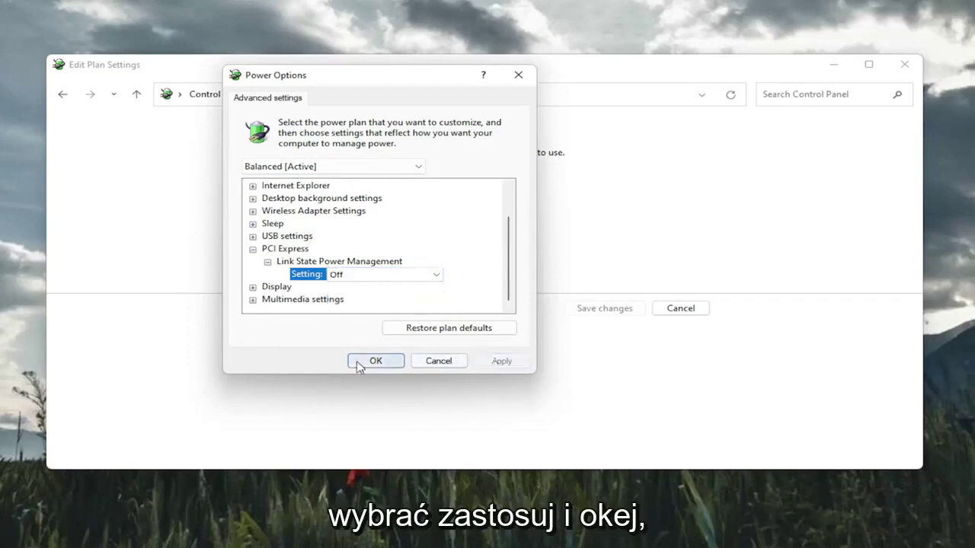
left_click(373, 363)
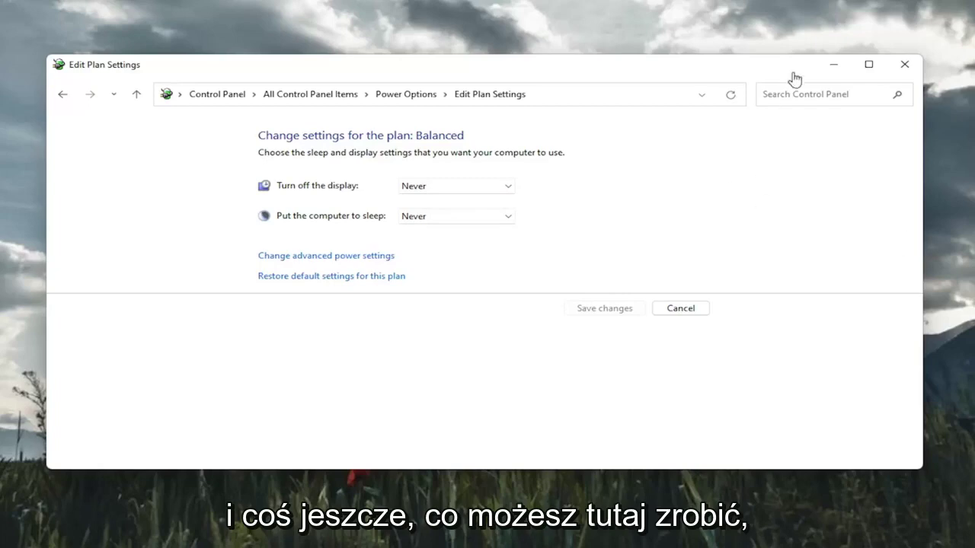
Step: Close the Edit Plan Settings window
left_click(904, 64)
Step: Search for cmd and run Command Prompt as administrator, approving the UAC prompt
left_click(412, 534)
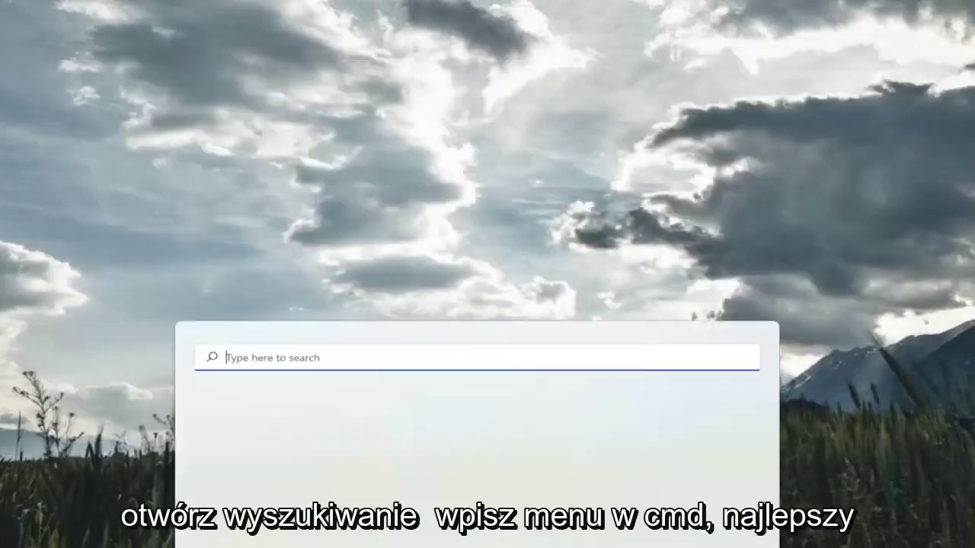
type("cmd")
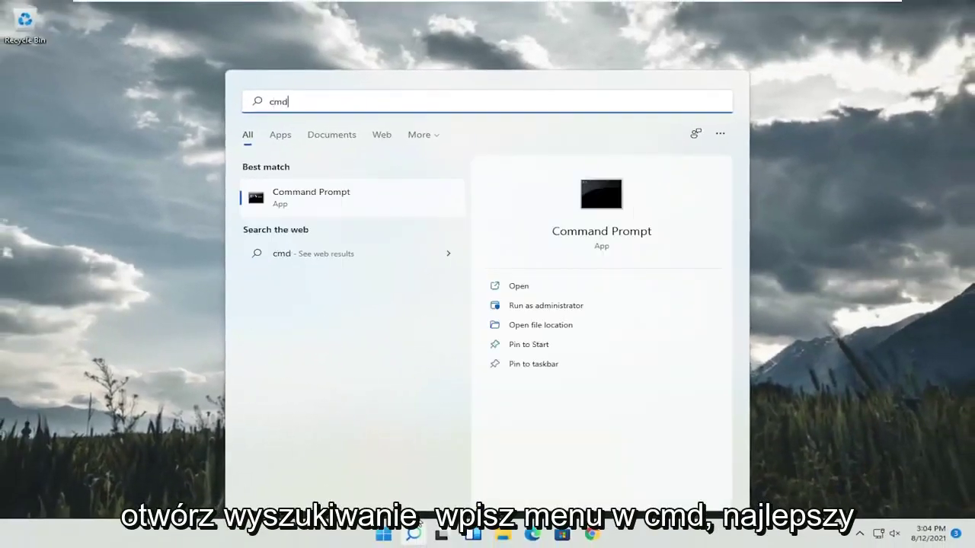
right_click(297, 199)
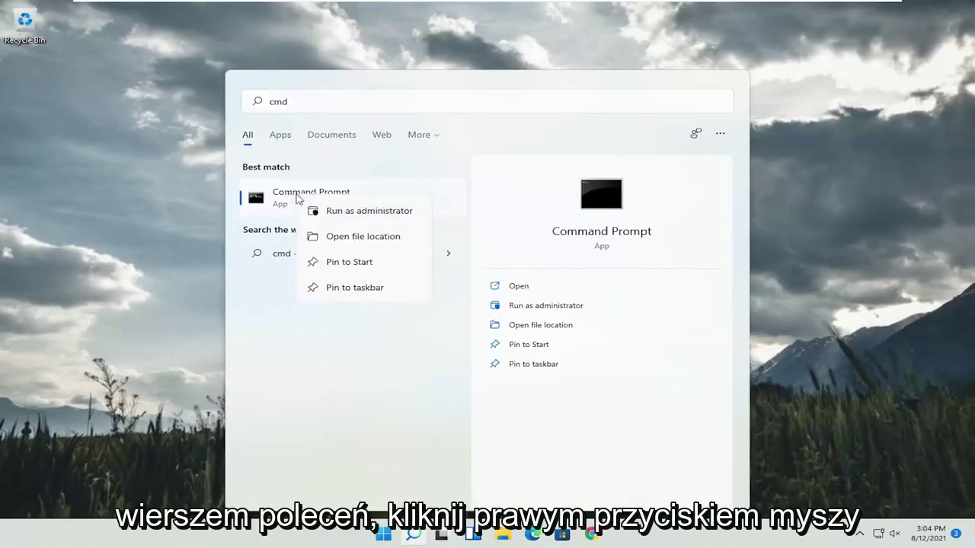
left_click(332, 213)
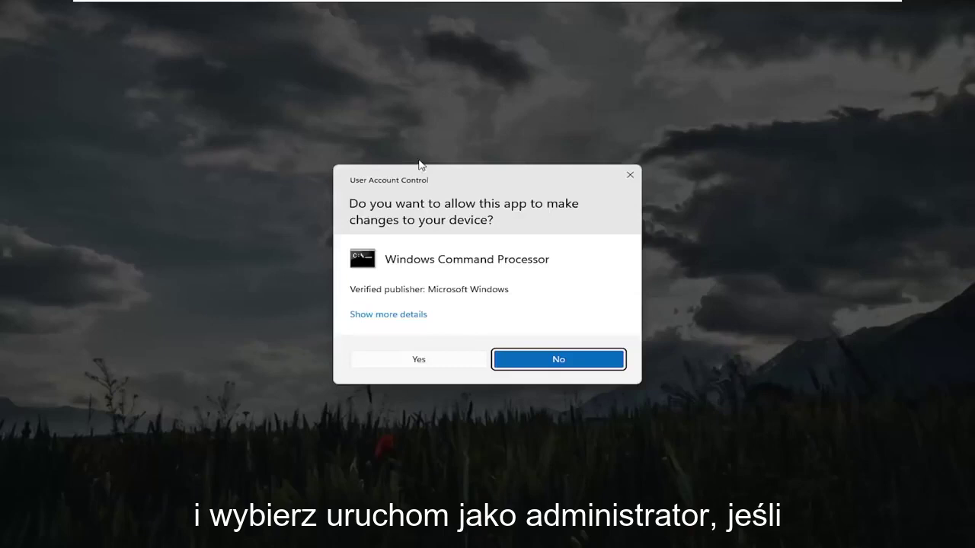
left_click(435, 359)
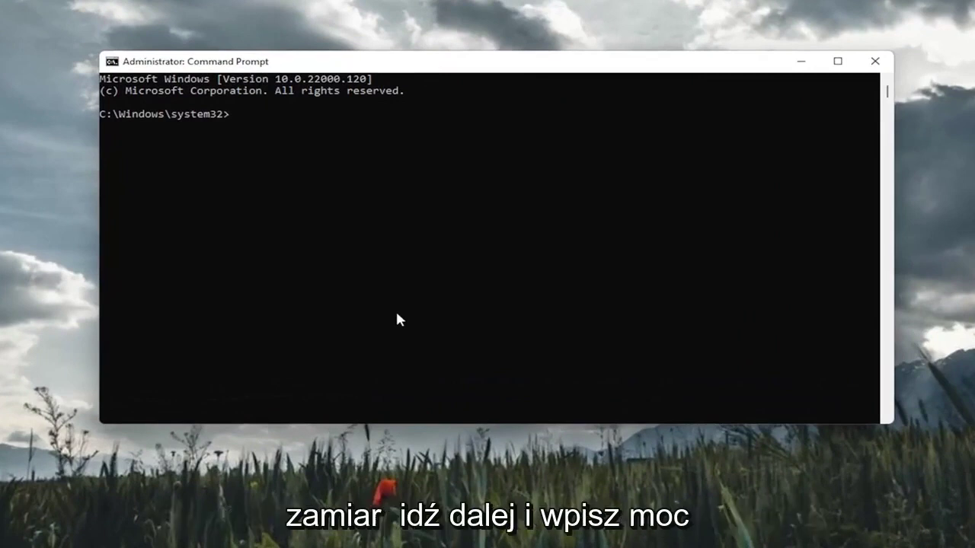
Step: Run 'powercfg -h off' to disable hibernation, then enter 'sfc /scannow' at the next prompt
type("powercfg")
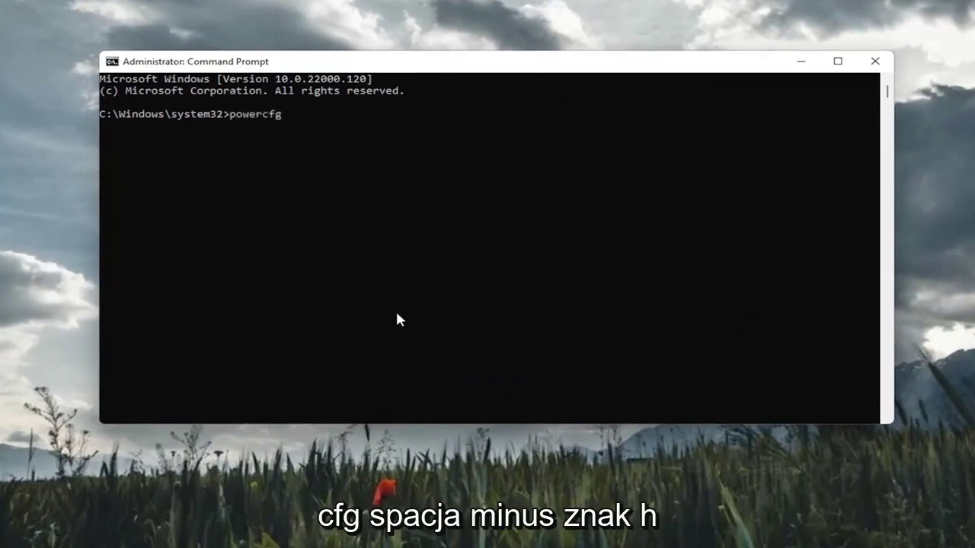
type(" -h off")
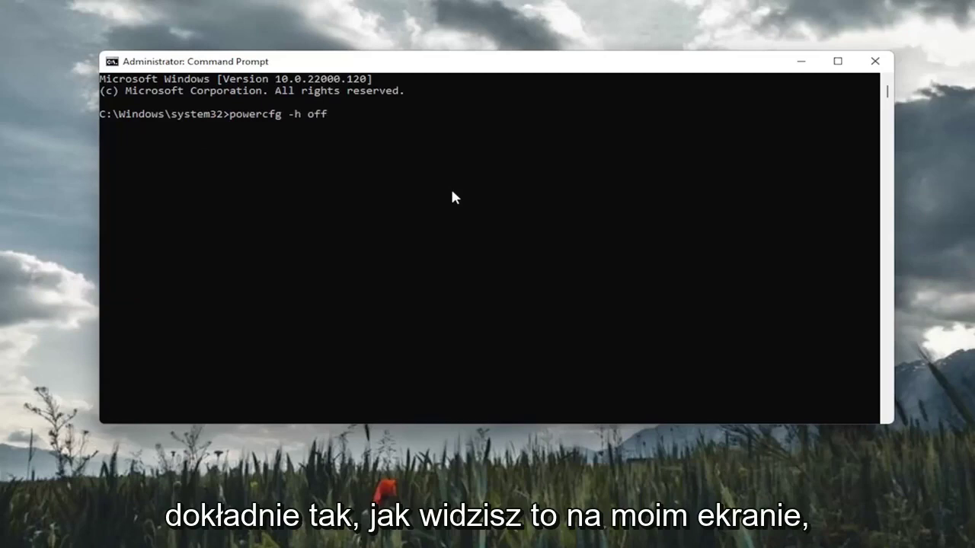
key("Return")
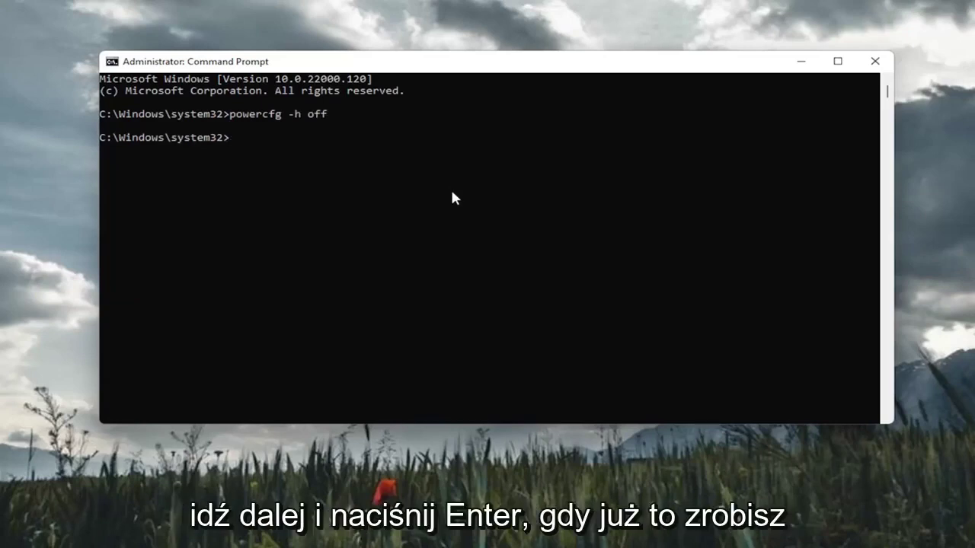
type("sf")
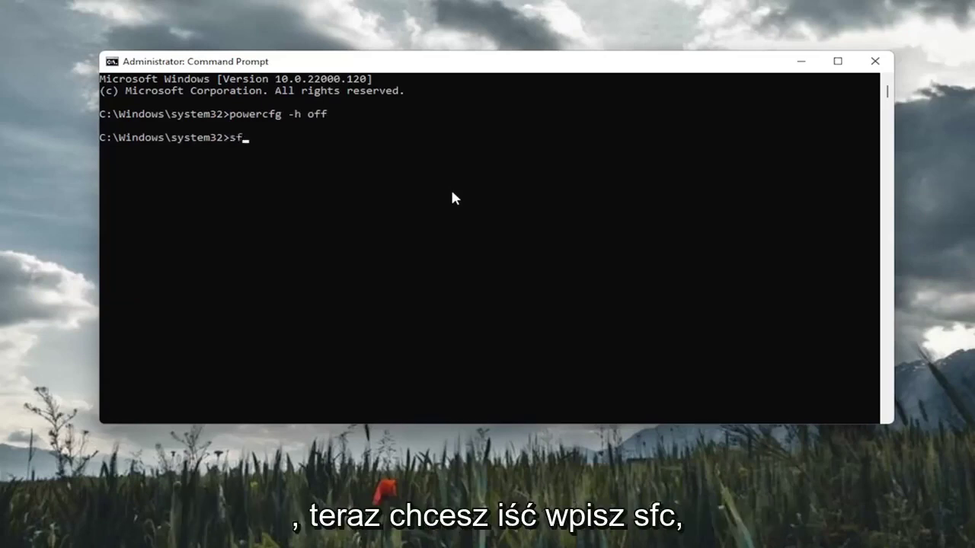
type("c /scannow")
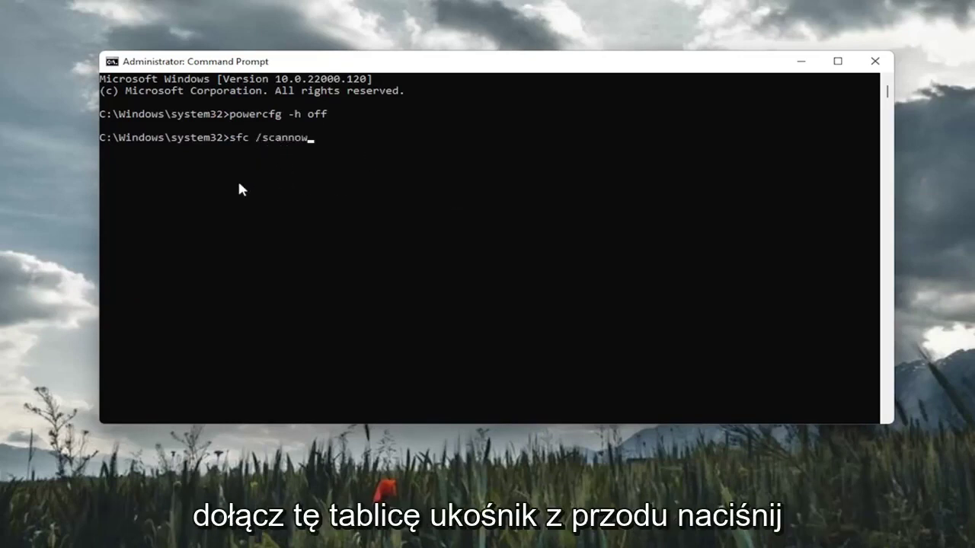
Step: Run sfc /scannow and let verification reach 100% with no integrity violations
key("Return")
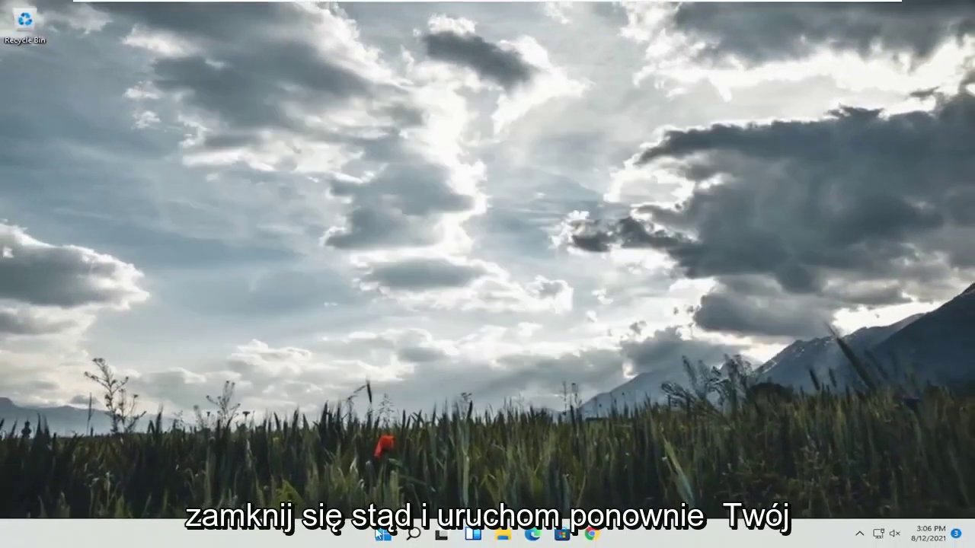
Step: Restart the PC from the Start button's Shut down or sign out menu
right_click(382, 535)
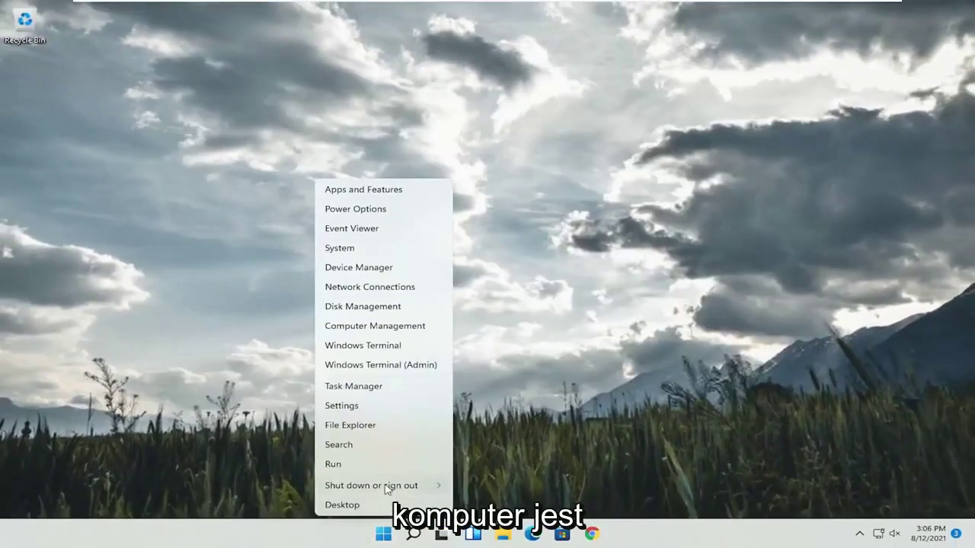
mouse_move(437, 487)
left_click(482, 505)
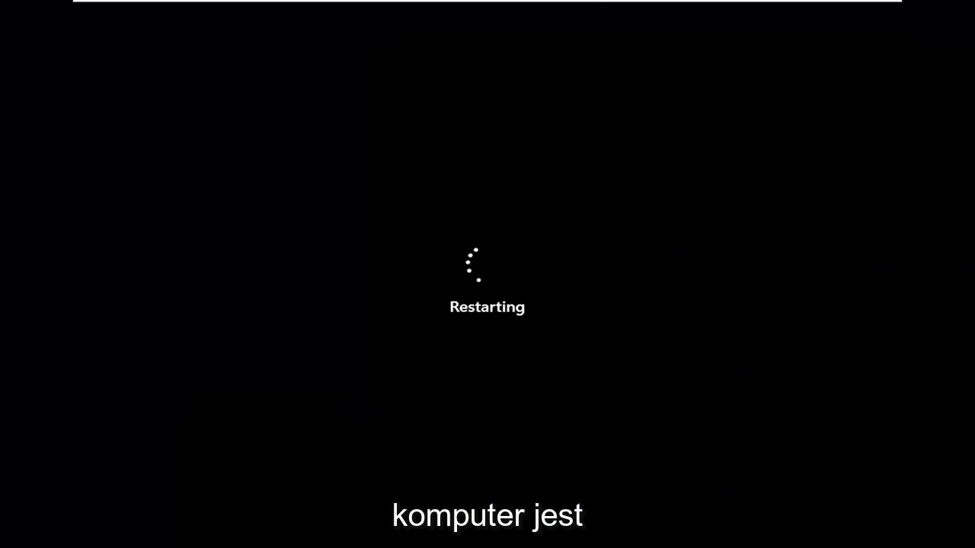